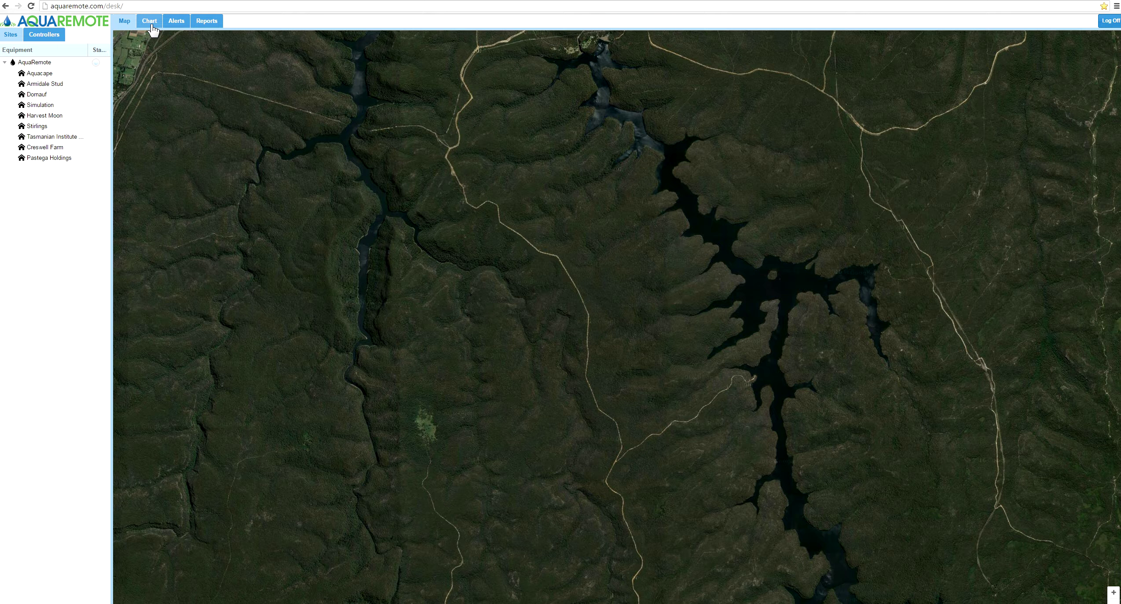
Select the 55kw VFD Pump under Creswell Farm and show its live readings and controls panel.
{"action": "left_click", "coordinate": [21, 150]}
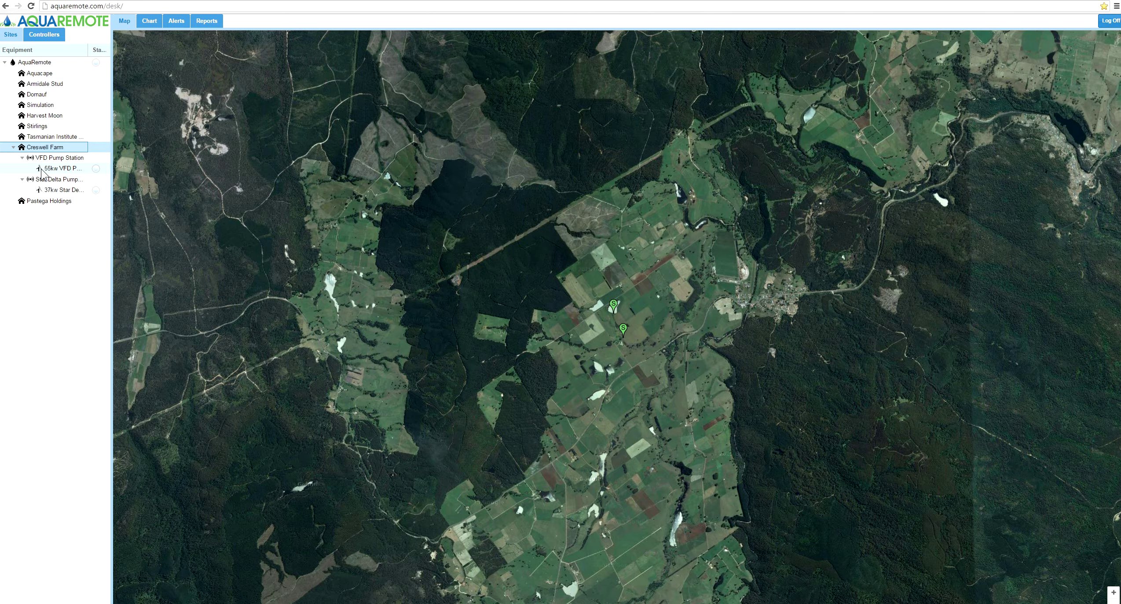
{"action": "left_click", "coordinate": [42, 170]}
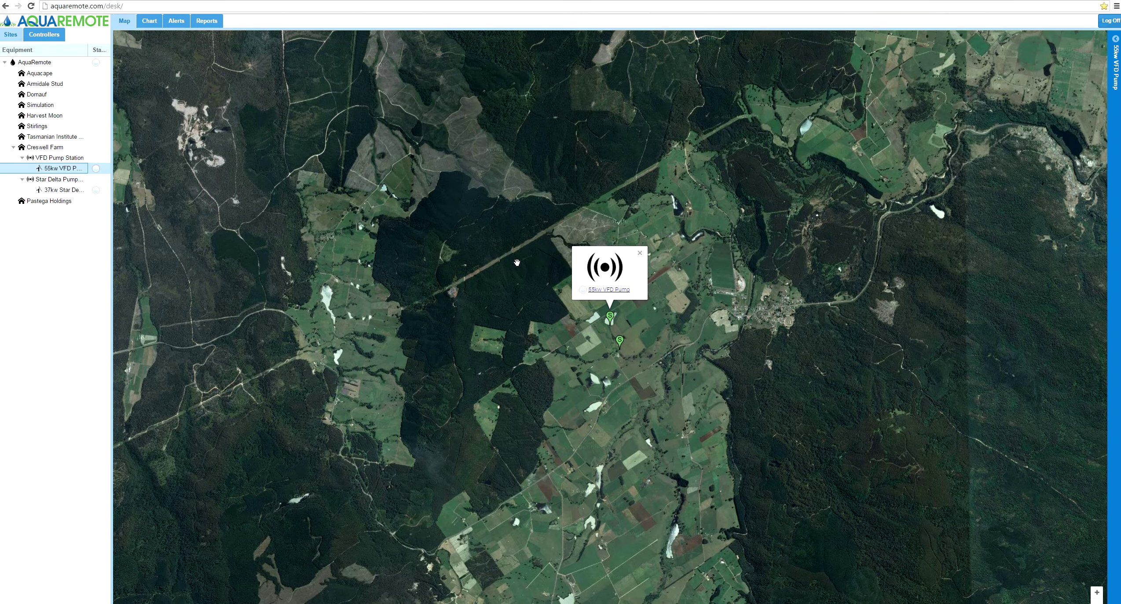
{"action": "left_click", "coordinate": [609, 291]}
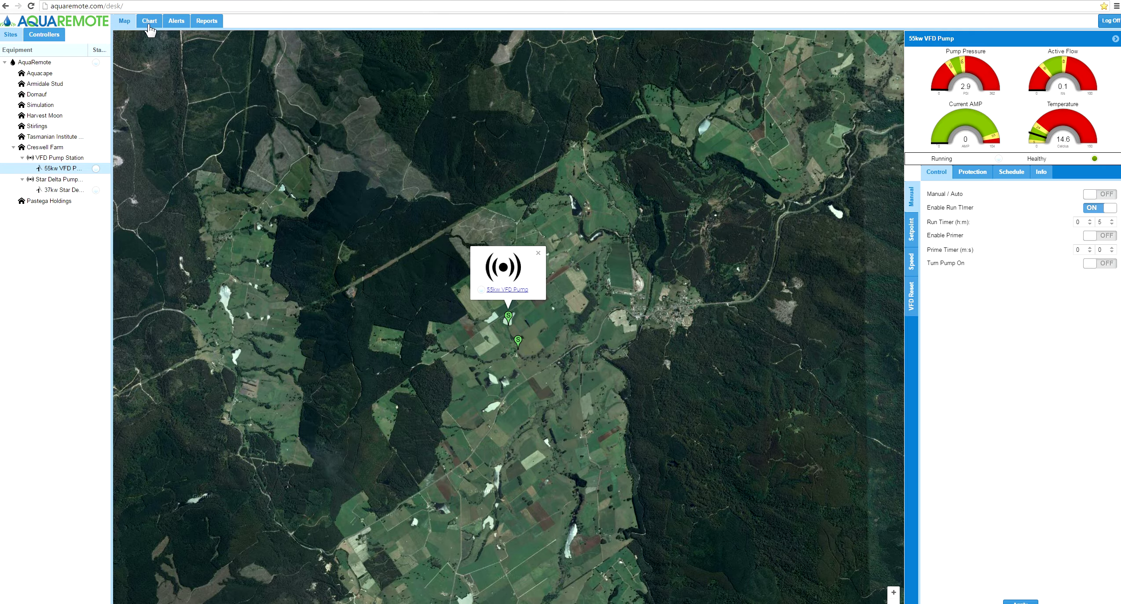
Add Percentage Torque, Output Power, Running Cost and Load % to the pump's live chart.
{"action": "left_click", "coordinate": [150, 27]}
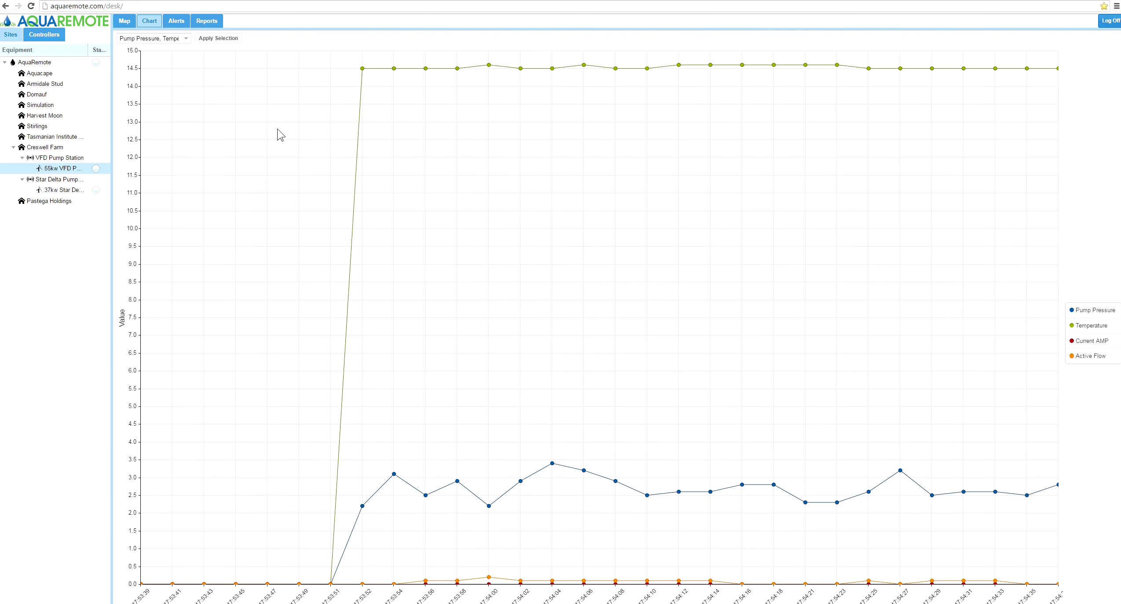
{"action": "left_click", "coordinate": [189, 39]}
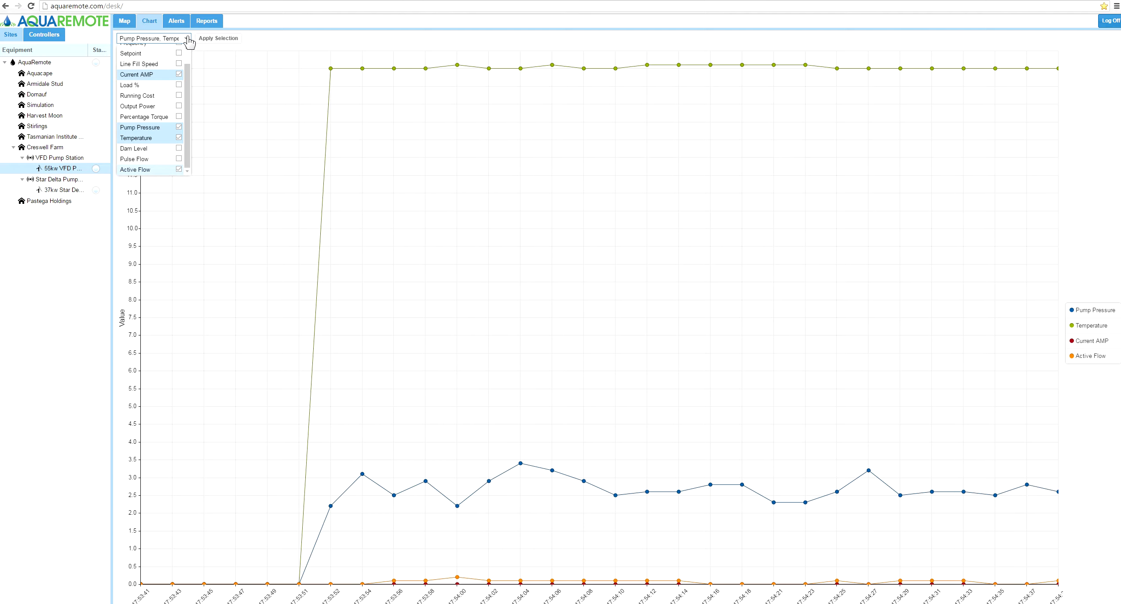
{"action": "scroll", "coordinate": [147, 66], "scroll_direction": "down", "scroll_amount": 1}
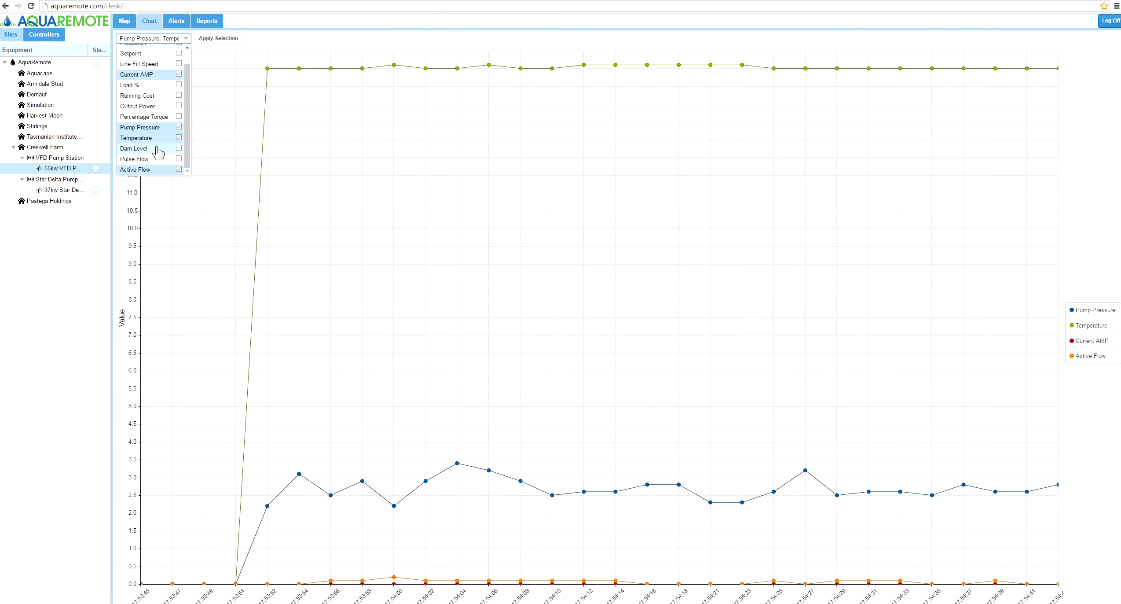
{"action": "left_click", "coordinate": [148, 117]}
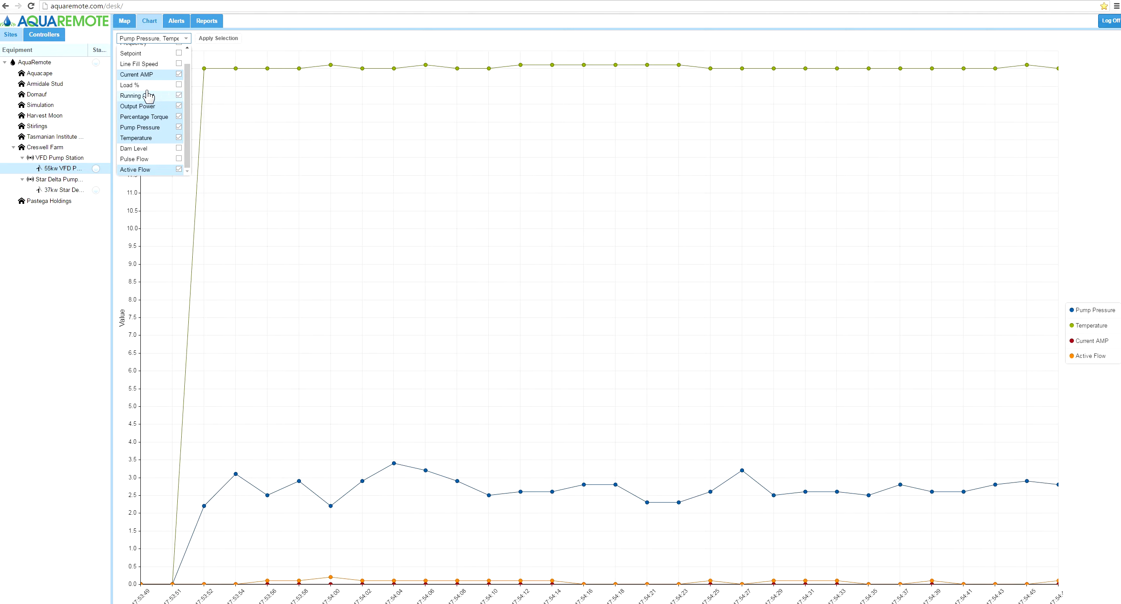
{"action": "left_click", "coordinate": [145, 85]}
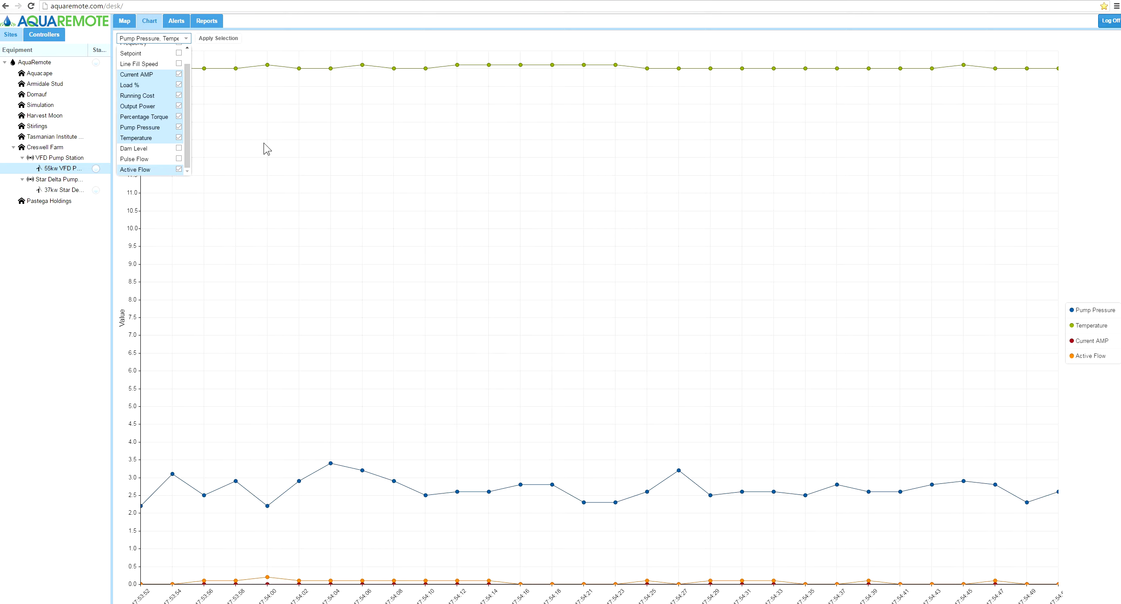
{"action": "left_click", "coordinate": [343, 231]}
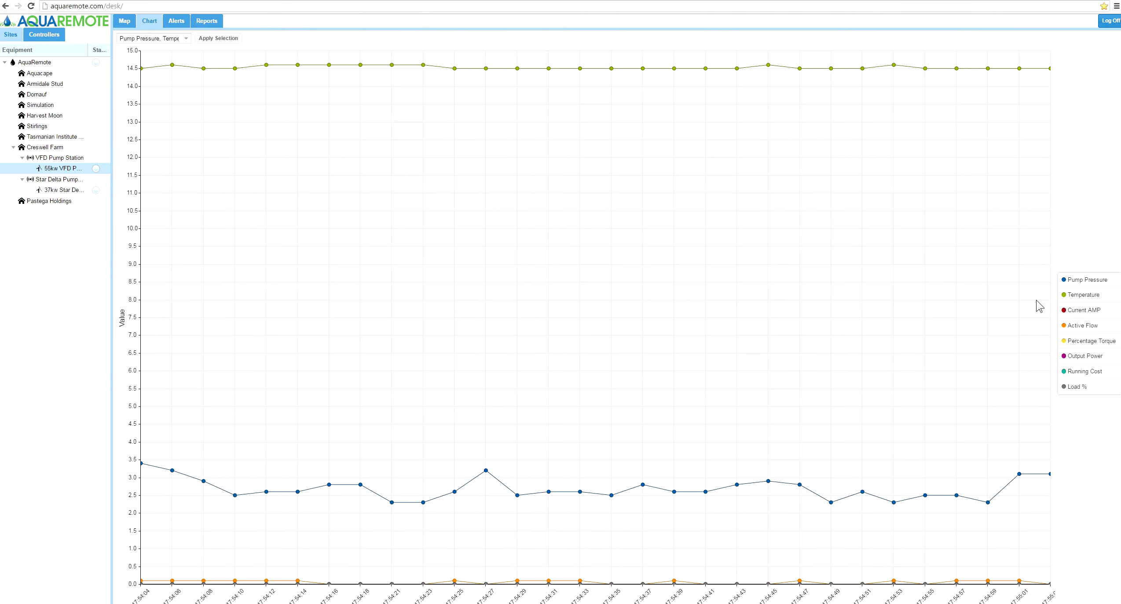
{"action": "left_click", "coordinate": [1064, 296]}
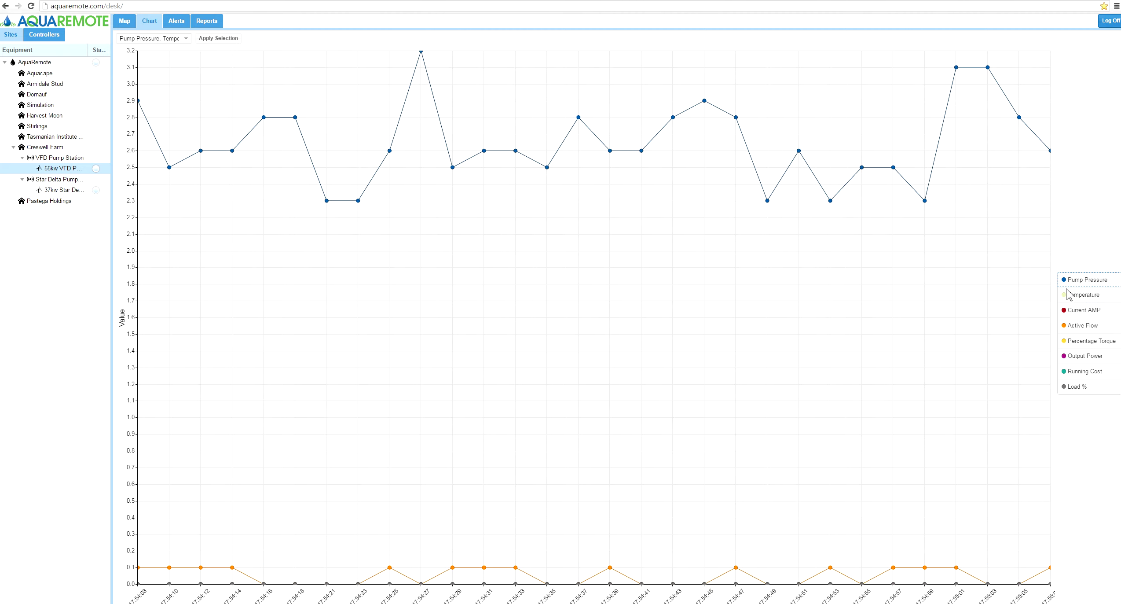
{"action": "left_click", "coordinate": [1064, 295]}
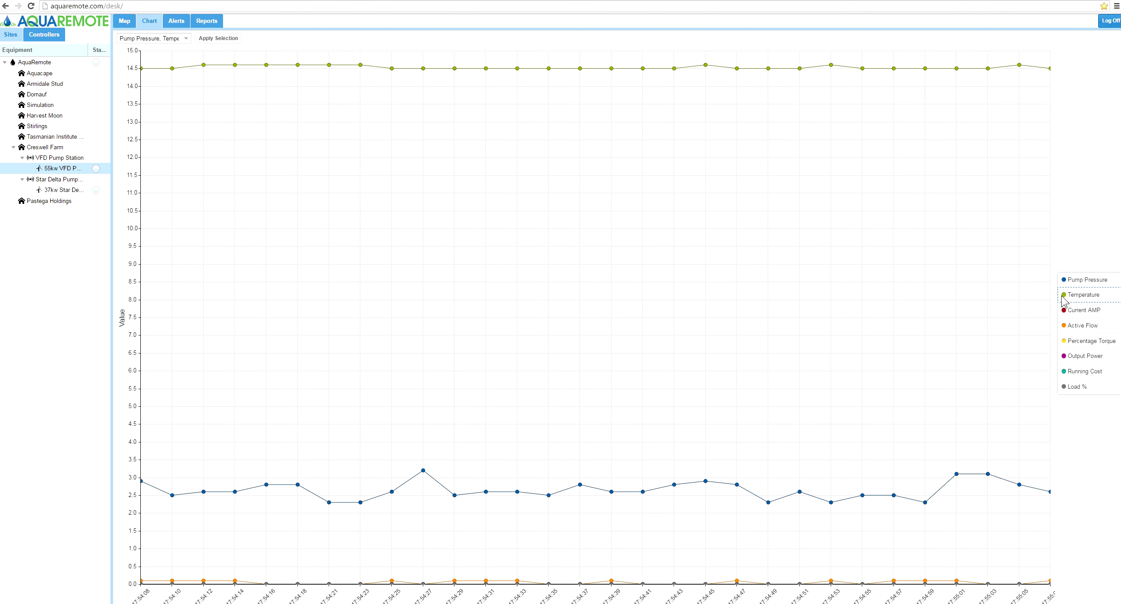
{"action": "left_click", "coordinate": [1064, 295]}
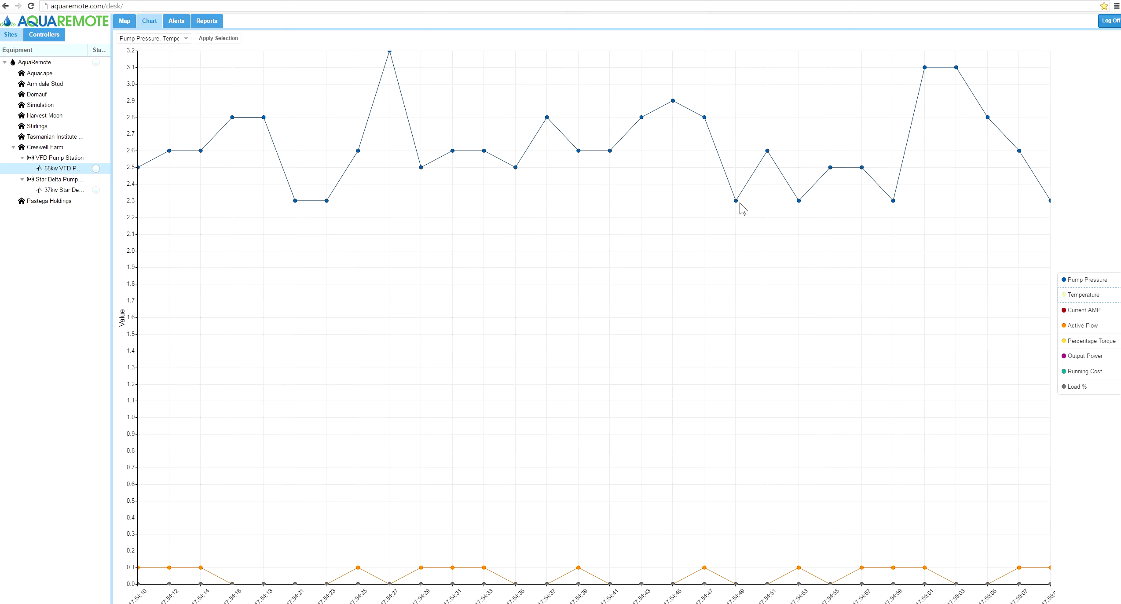
{"action": "left_click", "coordinate": [1065, 296]}
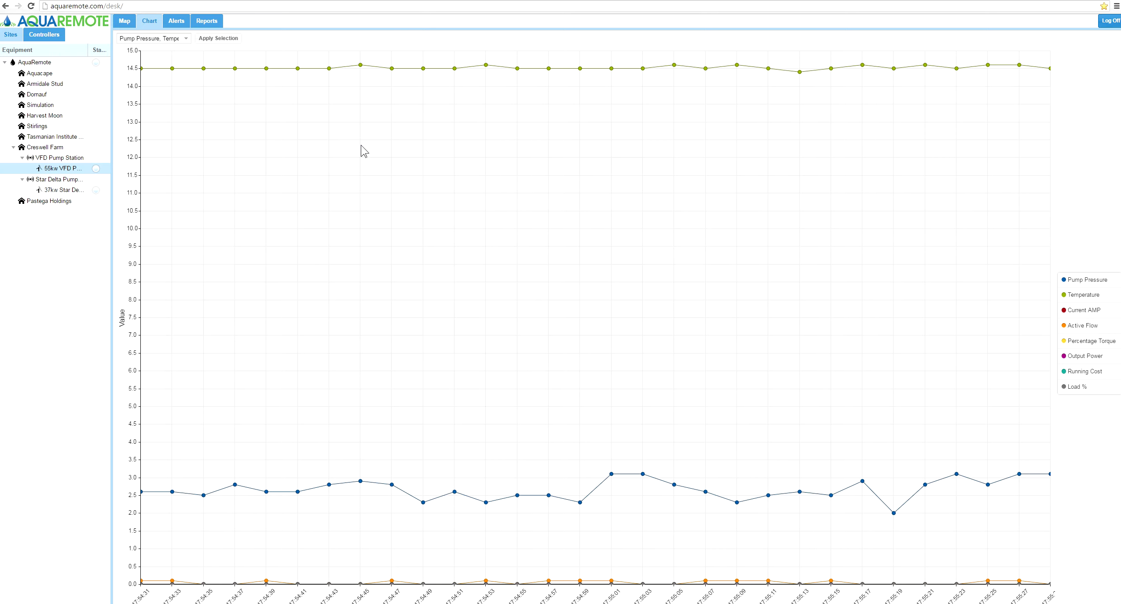
{"action": "left_click", "coordinate": [174, 29]}
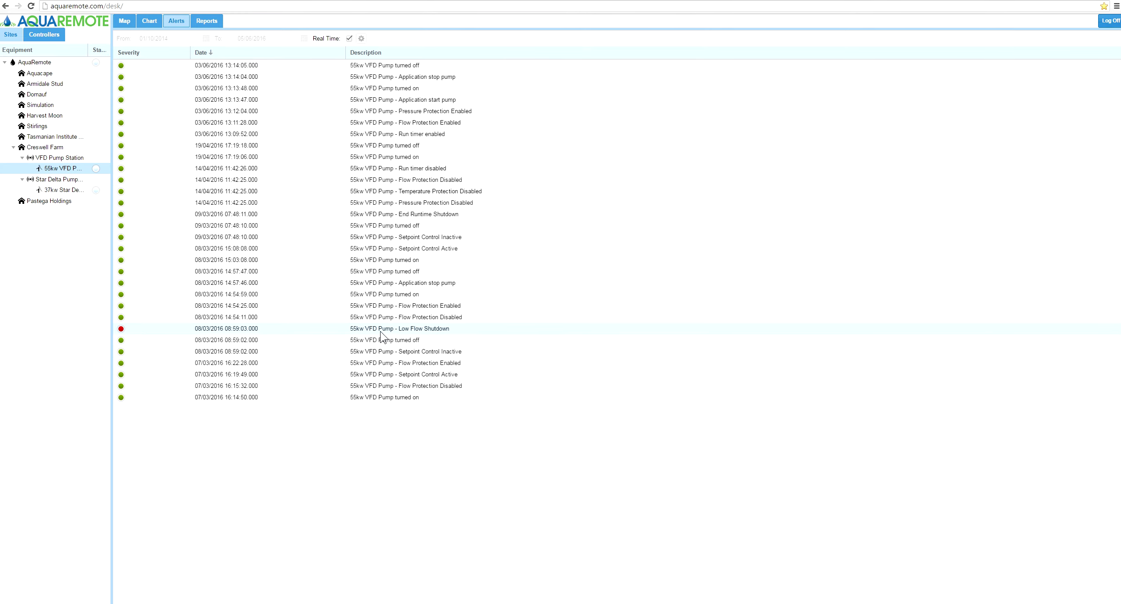
Set the historical report range to 05/06/2016 00:00 through 05/06/2016 17:56.
{"action": "left_click", "coordinate": [207, 20]}
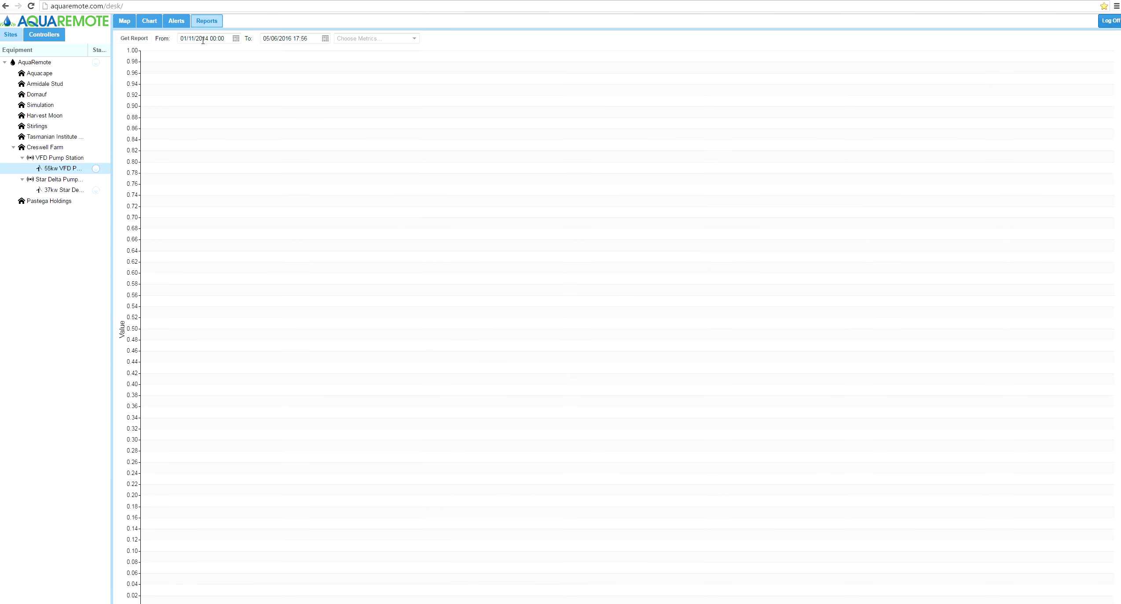
{"action": "left_click", "coordinate": [235, 39]}
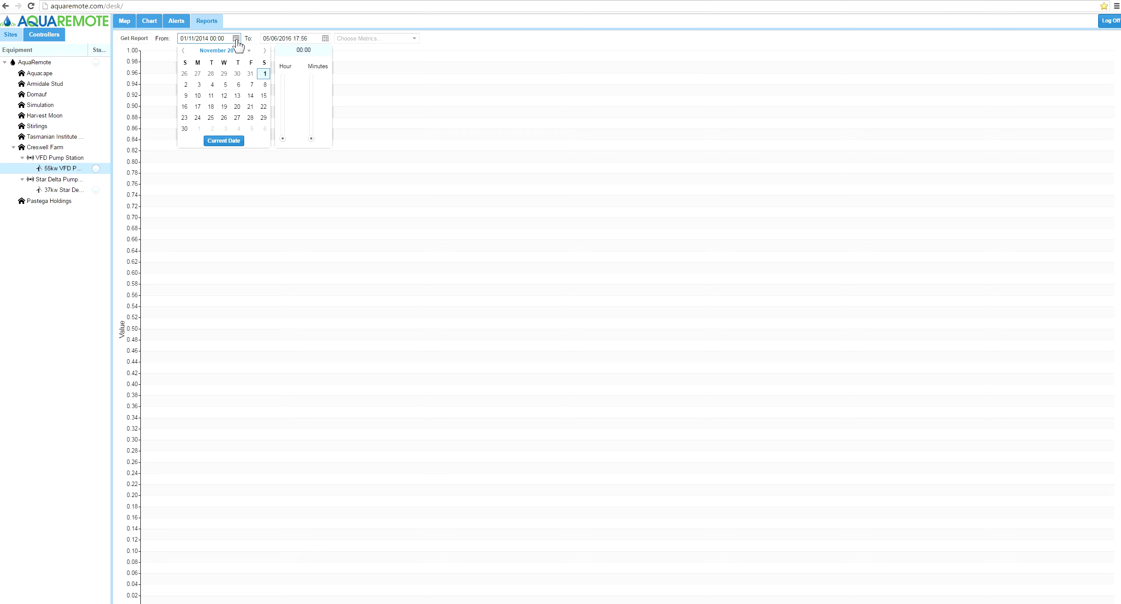
{"action": "left_click", "coordinate": [265, 51]}
{"action": "left_click", "coordinate": [265, 50]}
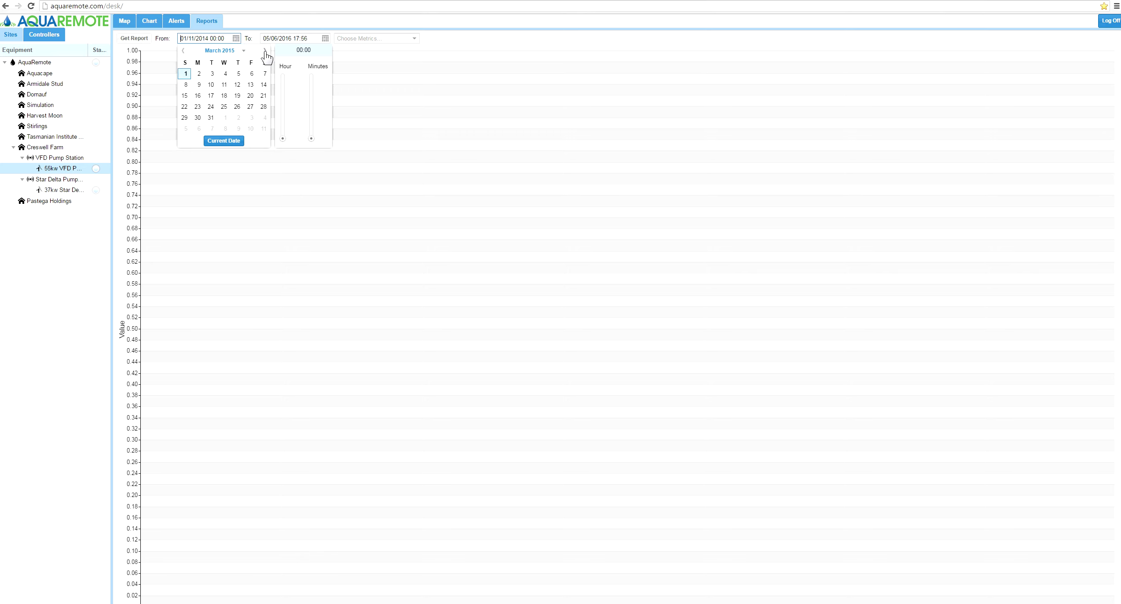
{"action": "left_click", "coordinate": [265, 50]}
{"action": "left_click", "coordinate": [265, 51]}
{"action": "left_click", "coordinate": [264, 51]}
{"action": "left_click", "coordinate": [265, 50]}
{"action": "left_click", "coordinate": [265, 51]}
{"action": "left_click", "coordinate": [265, 51]}
{"action": "left_click", "coordinate": [264, 51]}
{"action": "left_click", "coordinate": [265, 51]}
{"action": "left_click", "coordinate": [265, 50]}
{"action": "left_click", "coordinate": [265, 50]}
{"action": "left_click", "coordinate": [265, 50]}
{"action": "left_click", "coordinate": [265, 51]}
{"action": "left_click", "coordinate": [265, 51]}
{"action": "left_click", "coordinate": [265, 51]}
{"action": "left_click", "coordinate": [185, 129]}
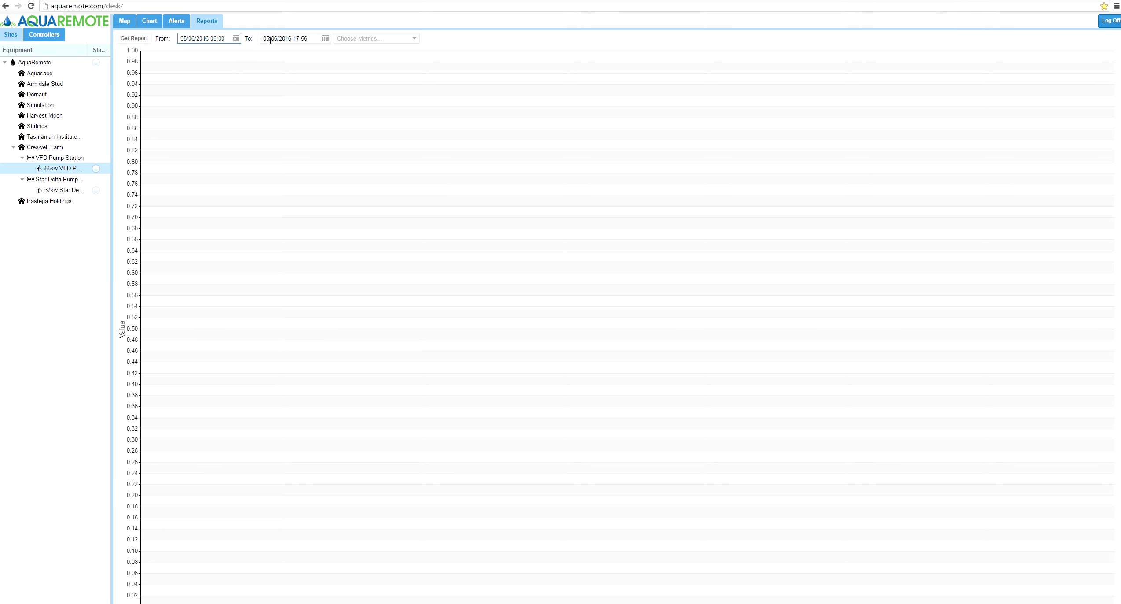
{"action": "left_click", "coordinate": [326, 39]}
{"action": "left_click", "coordinate": [268, 84]}
Choose the Temperature and Pump Pressure metrics and generate the report.
{"action": "left_click", "coordinate": [414, 39]}
{"action": "scroll", "coordinate": [386, 113], "scroll_direction": "down", "scroll_amount": 1}
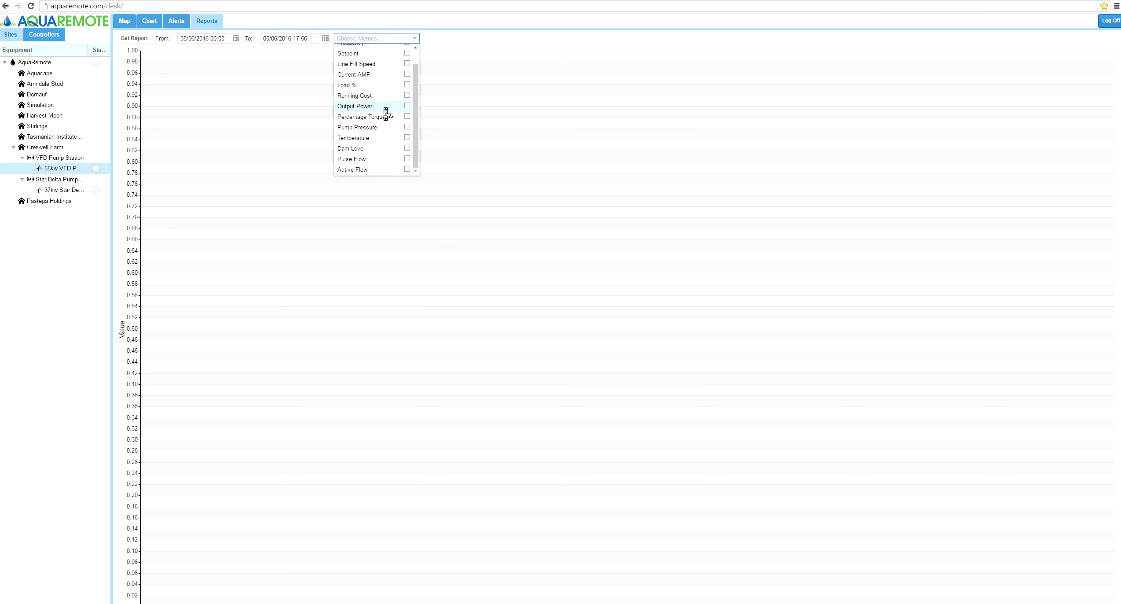
{"action": "left_click", "coordinate": [367, 139]}
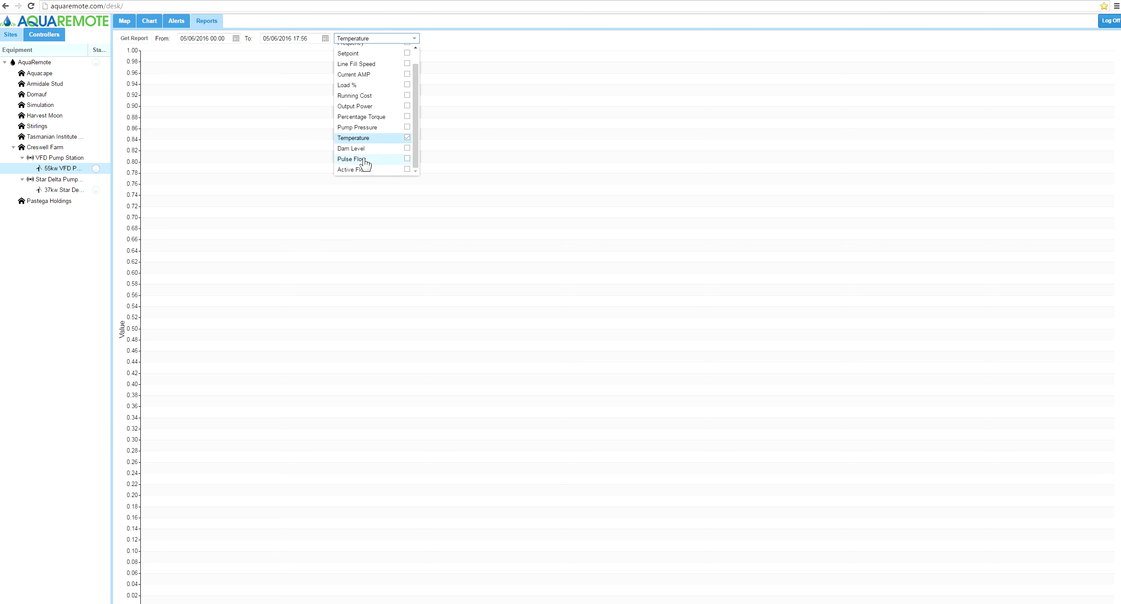
{"action": "left_click", "coordinate": [364, 128]}
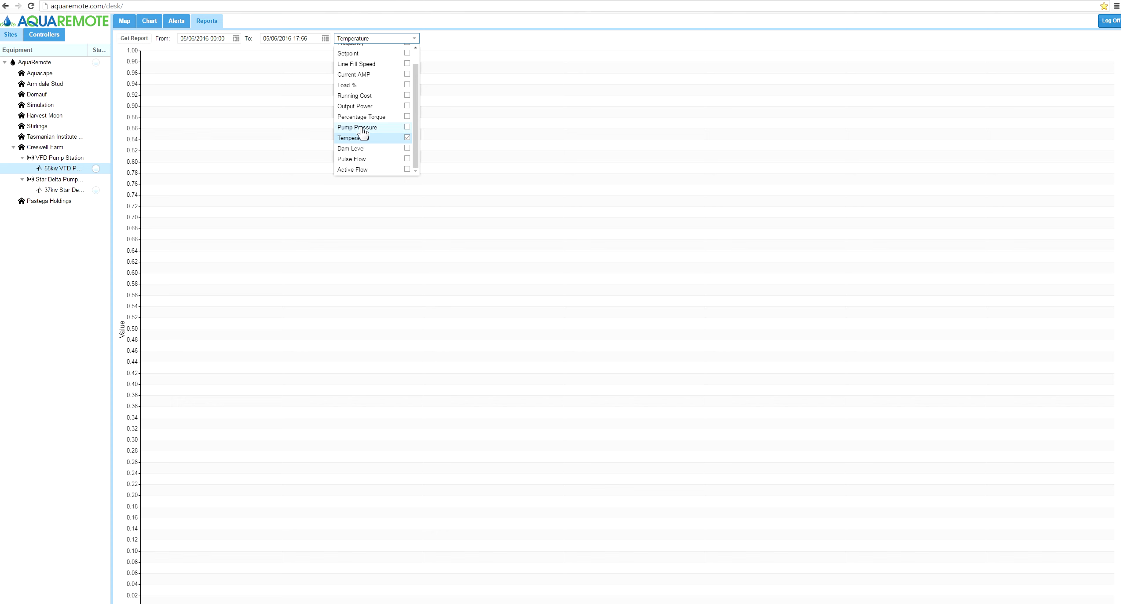
{"action": "left_click", "coordinate": [125, 40]}
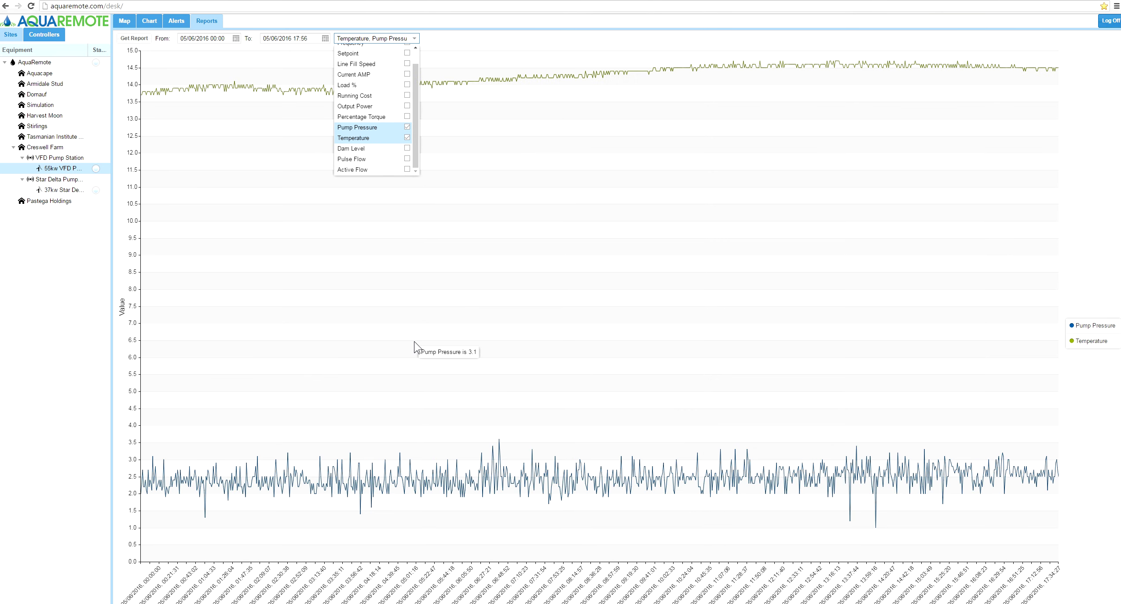
Close the metrics list to view the 05/06/2016 Temperature and Pump Pressure chart.
{"action": "left_click", "coordinate": [399, 214]}
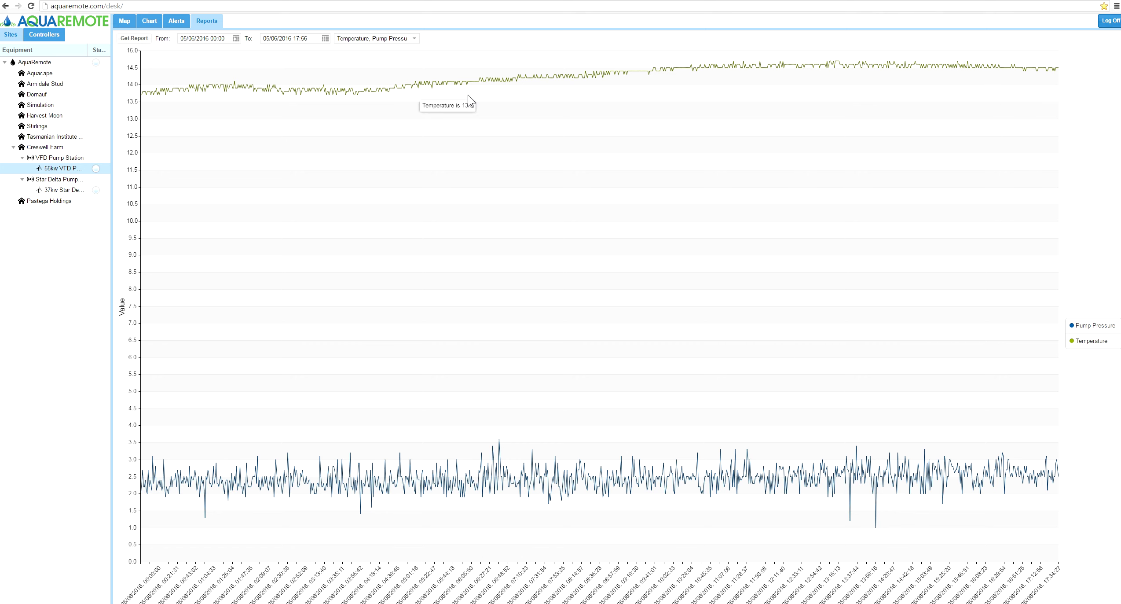
{"action": "left_click", "coordinate": [236, 39]}
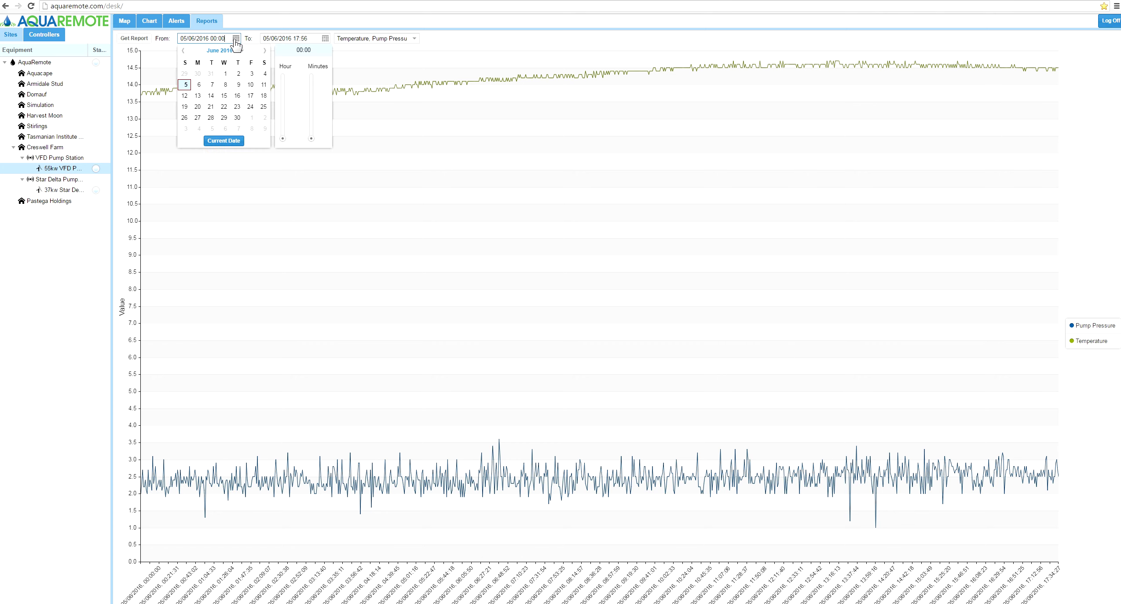
Move the report start date back to 03/06/2016 and regenerate the report.
{"action": "left_click", "coordinate": [252, 74]}
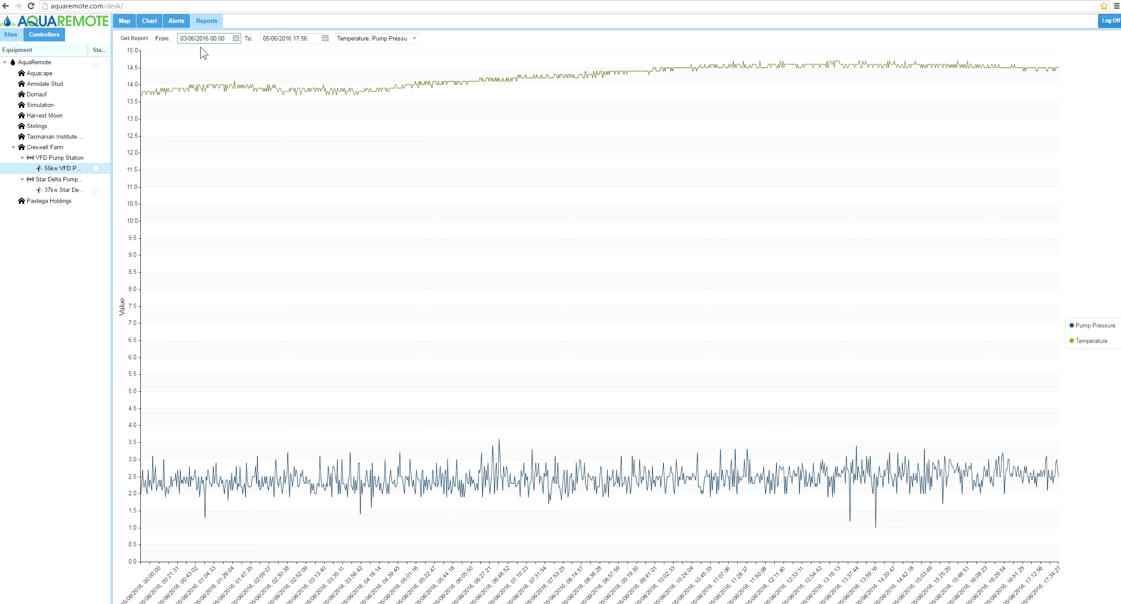
{"action": "left_click", "coordinate": [135, 38]}
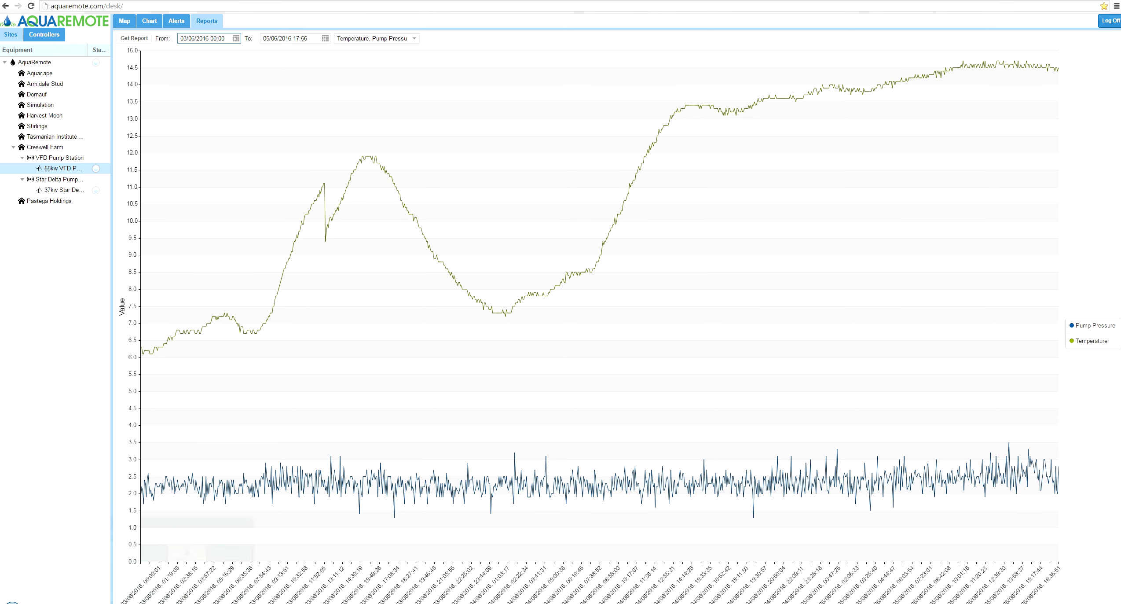
Reconnect the IccMobile session, review its Alerts and Map, then return to the desktop report.
{"action": "left_click", "coordinate": [168, 575]}
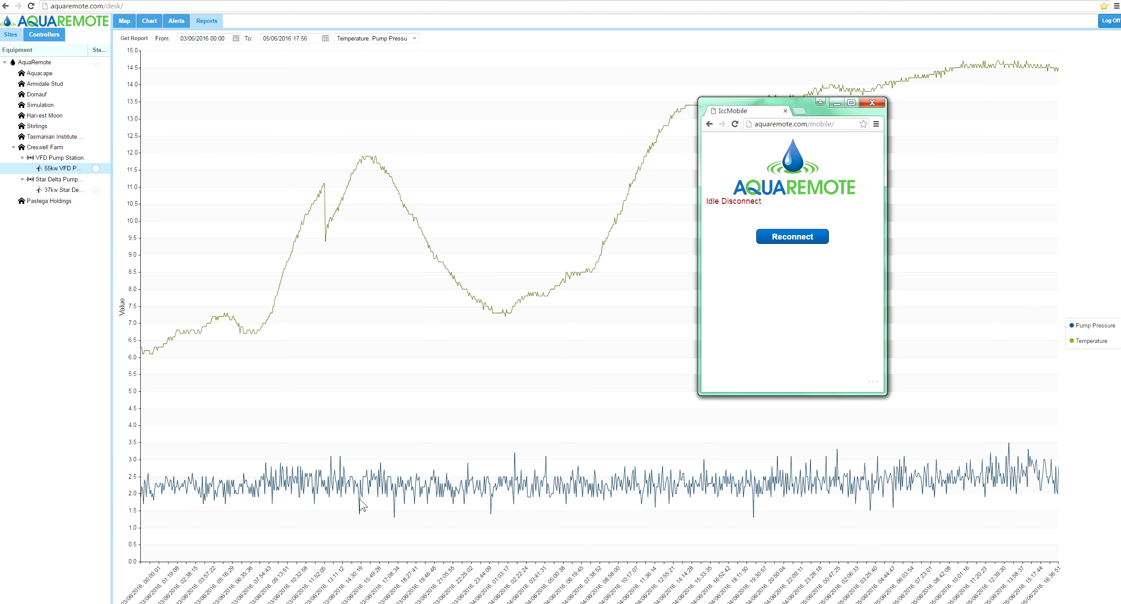
{"action": "left_click", "coordinate": [795, 240]}
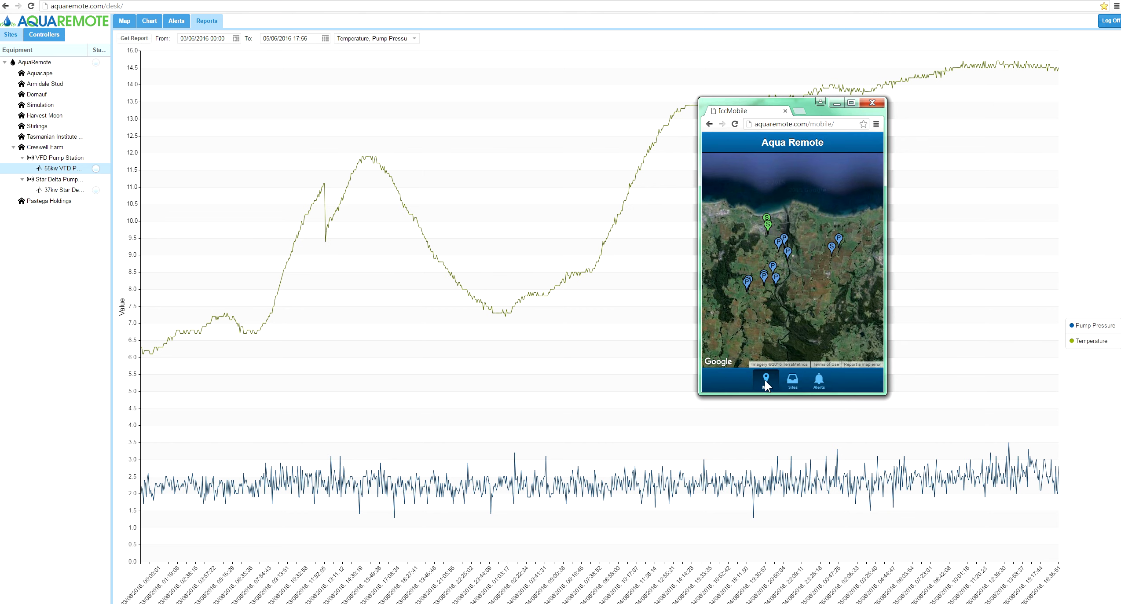
{"action": "left_click", "coordinate": [819, 382]}
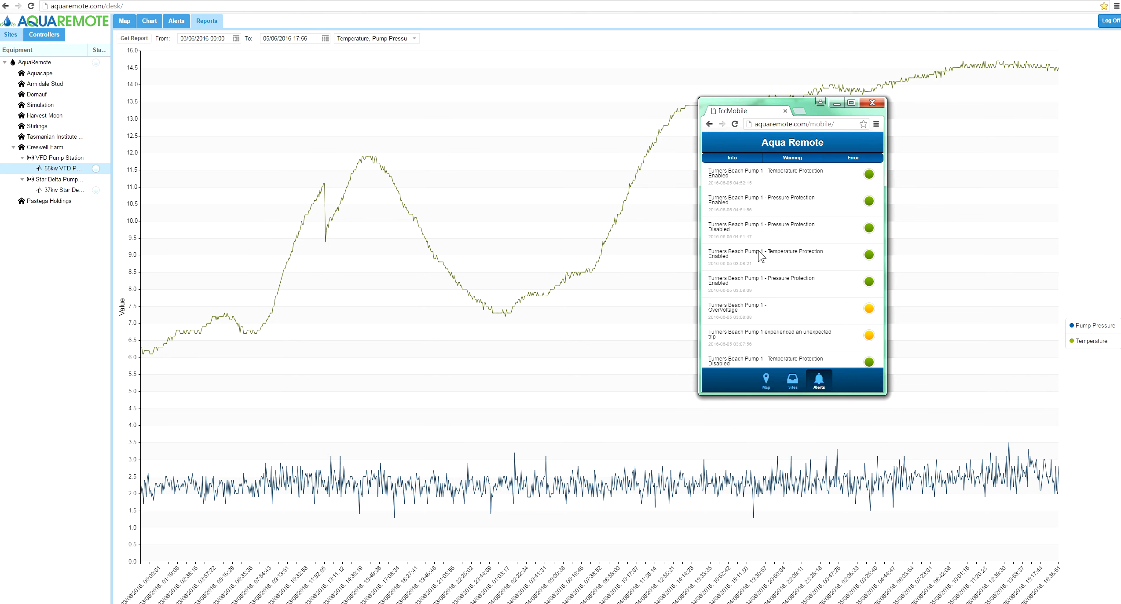
{"action": "left_click", "coordinate": [769, 382]}
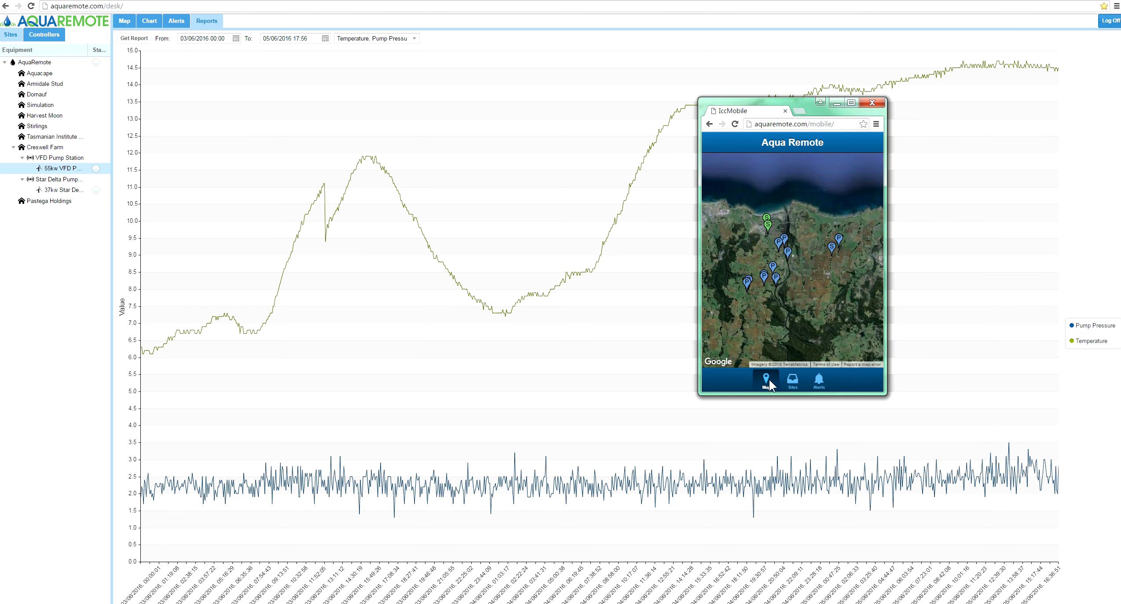
{"action": "left_click", "coordinate": [638, 395]}
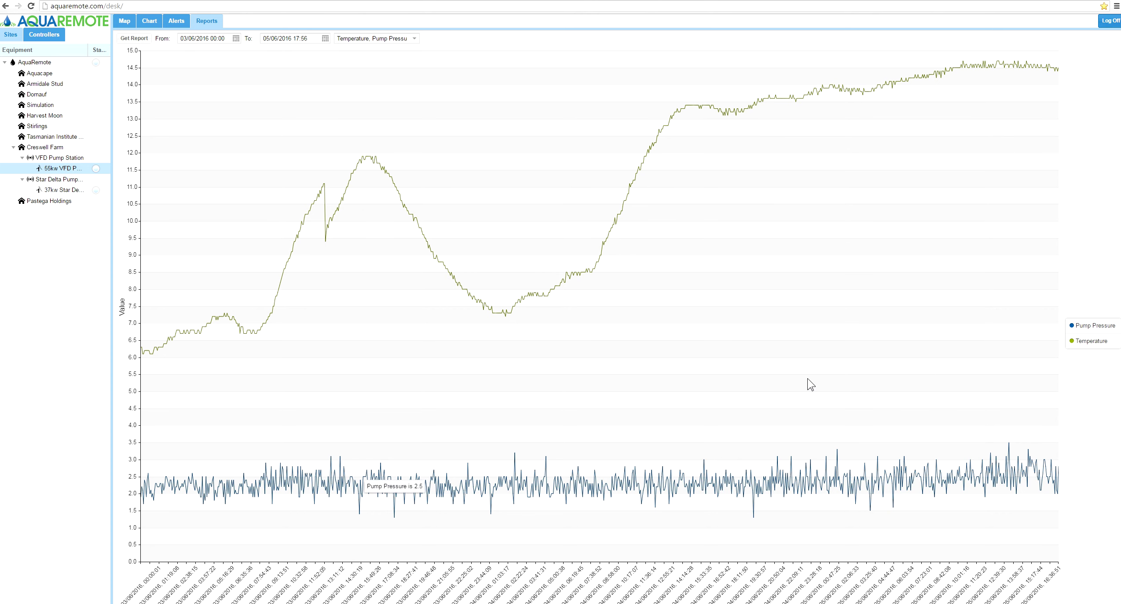